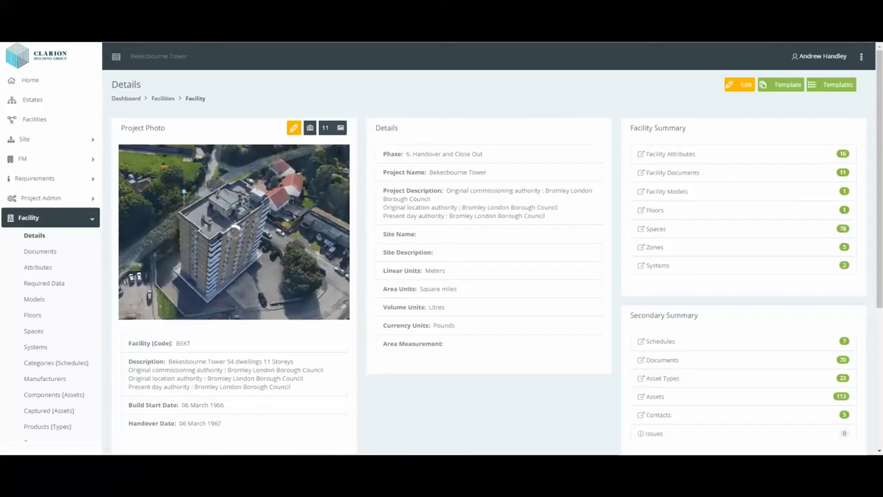
Look over the Bekesbourne Tower facility details and open its main 3D model in the Autodesk Forge viewer.
scroll(477, 385, down, 3)
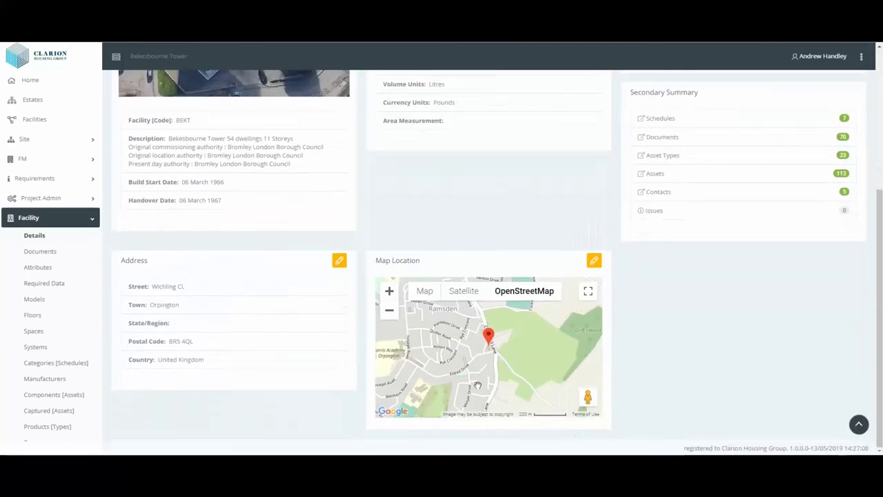
scroll(477, 385, up, 3)
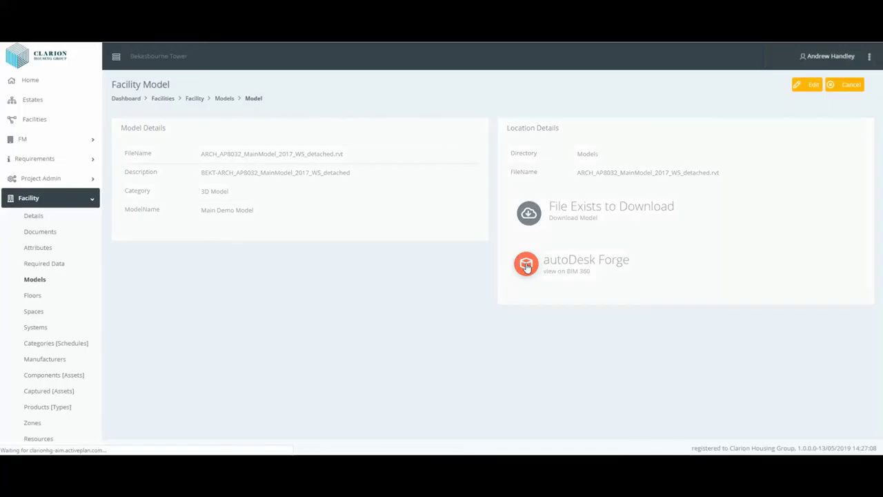
click(527, 266)
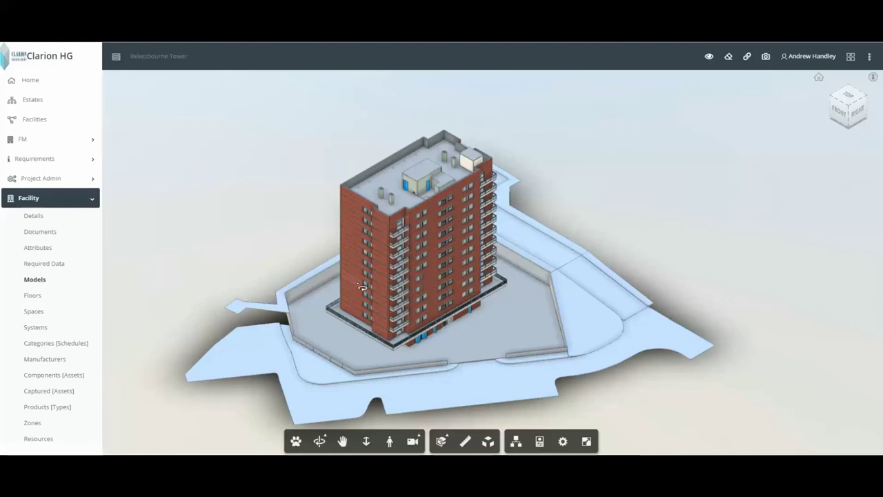
Inspect the asset and asset type information of a lower-floor balcony window on the tower model, and close the record.
drag(359, 283, 838, 272)
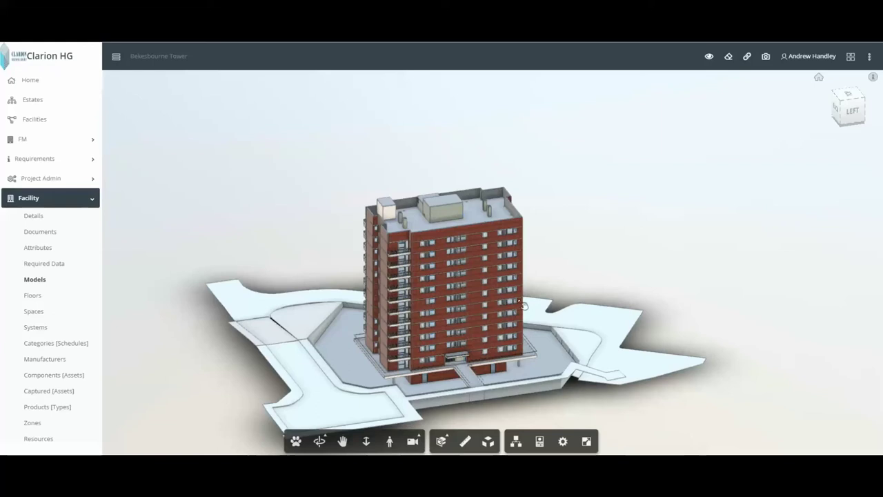
drag(494, 342, 533, 283)
scroll(533, 283, down, 5)
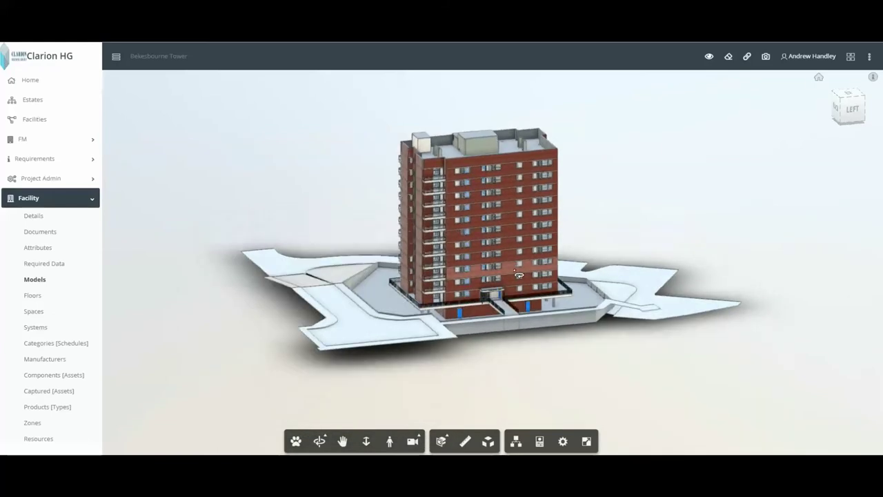
scroll(517, 276, up, 8)
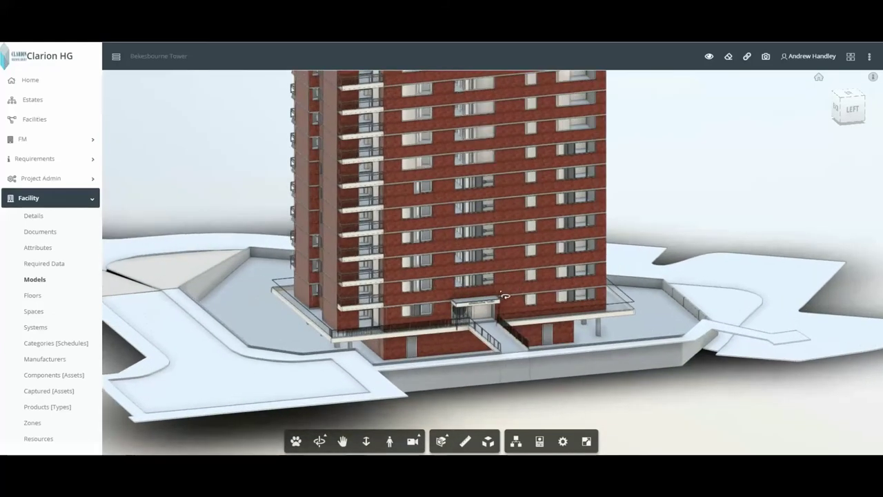
drag(504, 296, 509, 348)
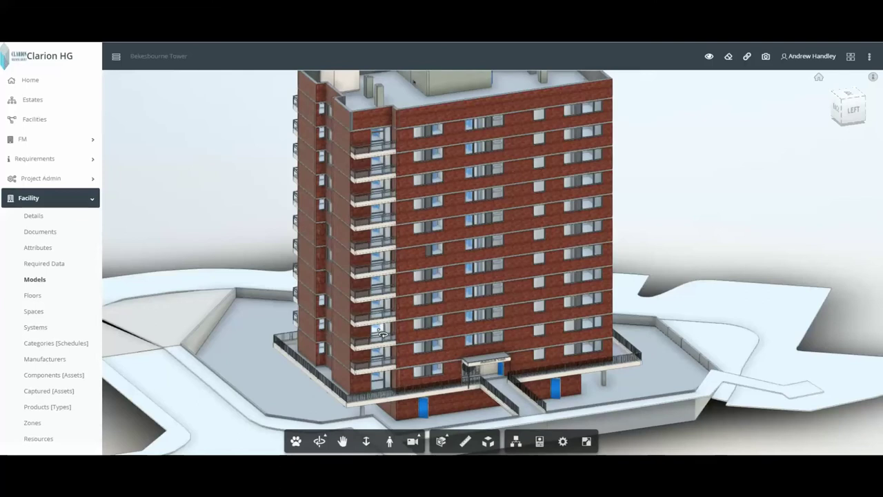
click(381, 334)
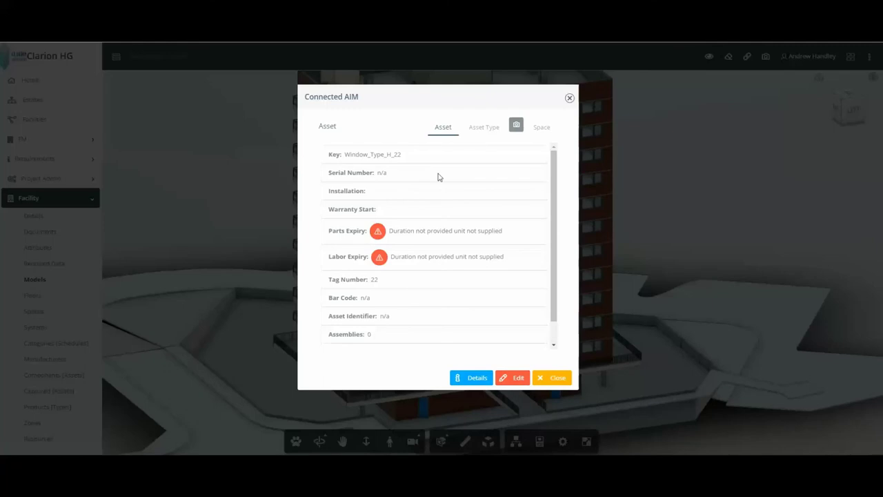
click(489, 131)
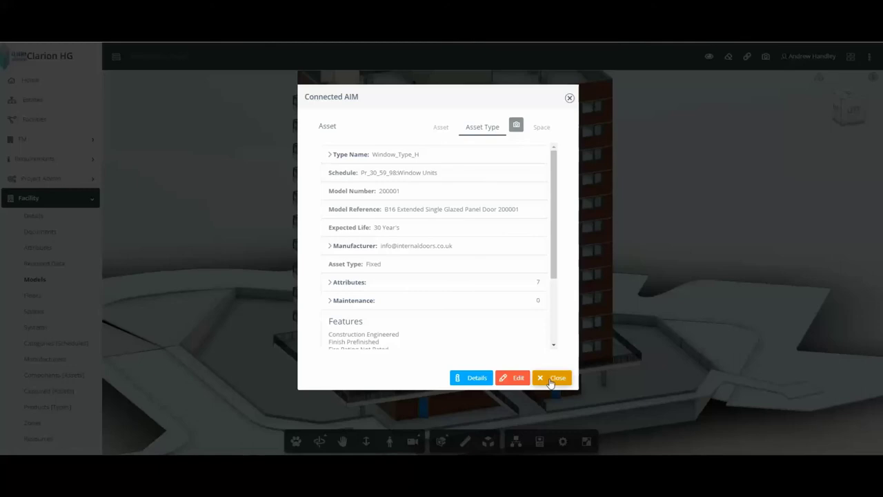
click(553, 380)
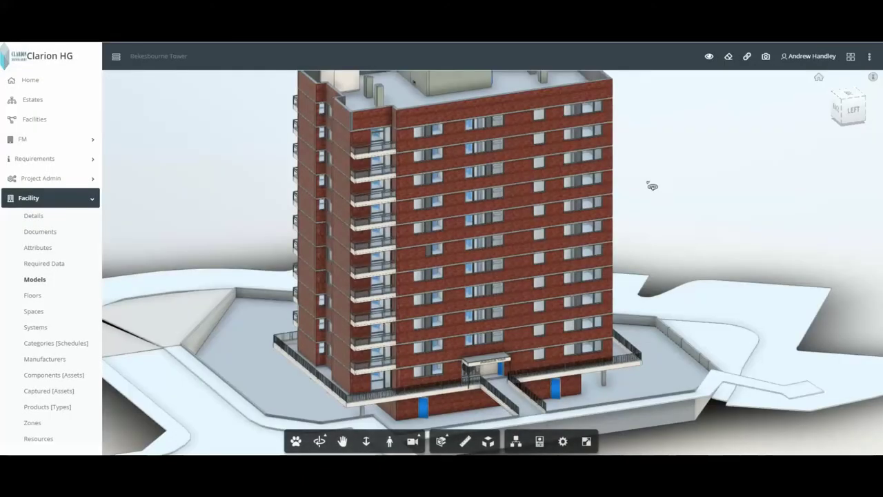
Reset the model to its home view and load the saved Floor 2 view.
click(820, 78)
click(819, 80)
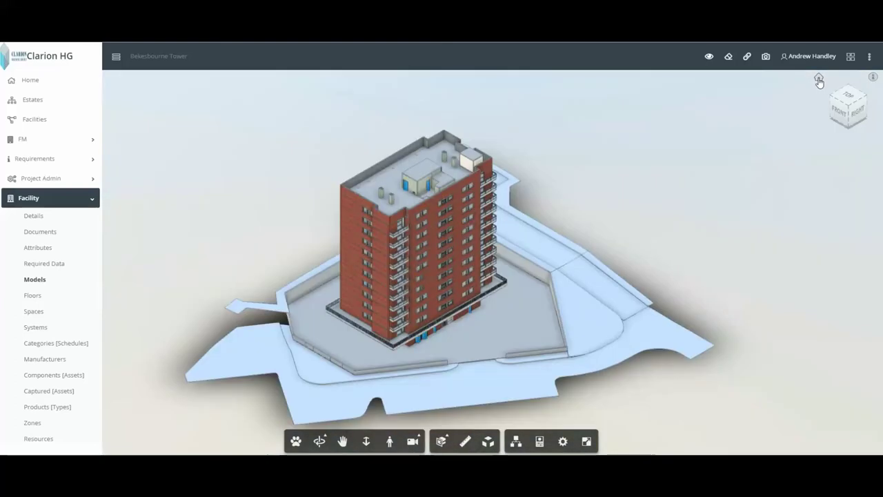
click(710, 57)
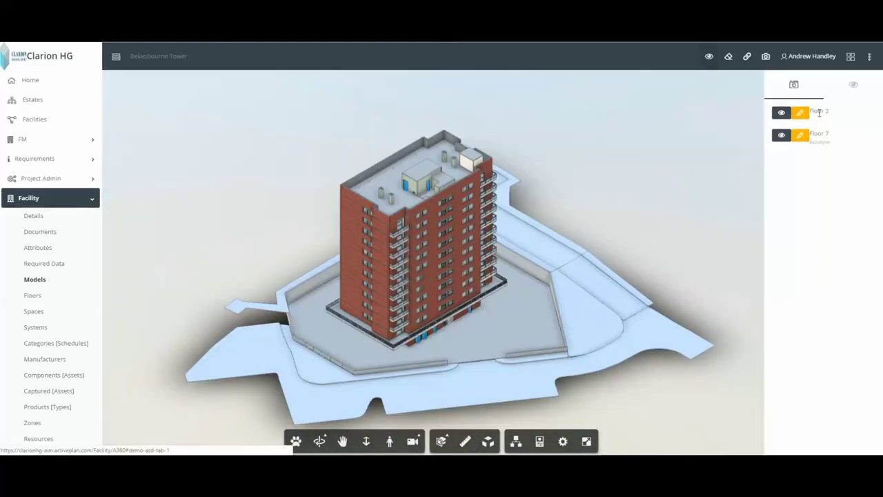
click(781, 114)
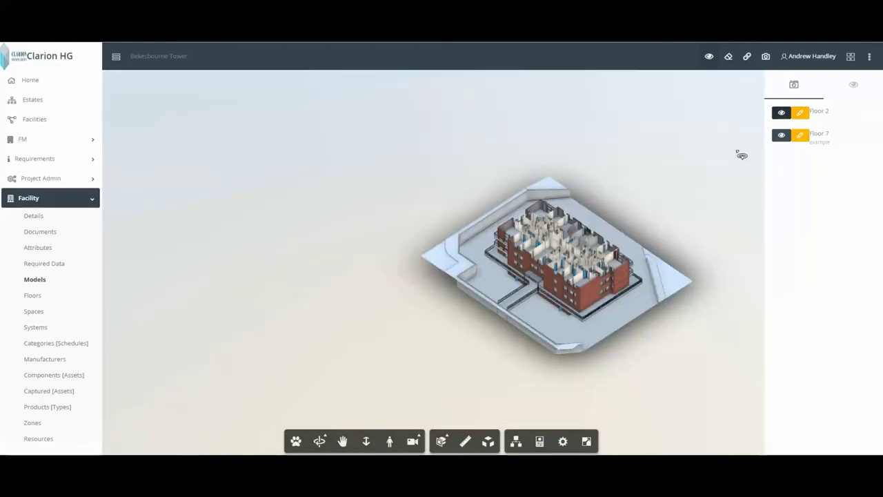
Open the asset record of an interior door on the cut-away Floor 2 and read its asset type features and description.
drag(618, 247, 465, 263)
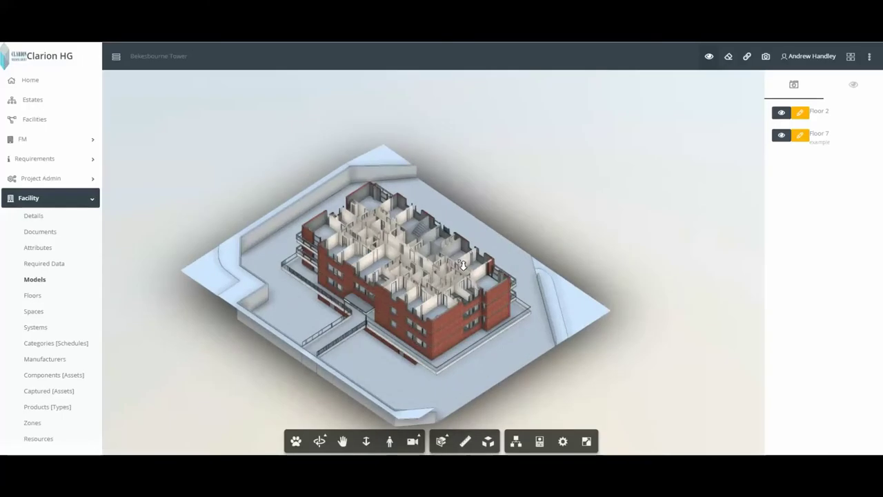
scroll(444, 292, up, 5)
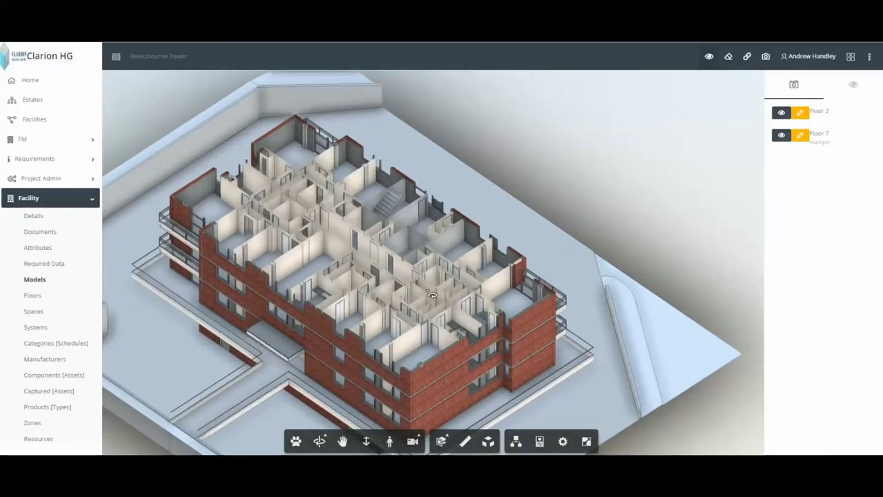
drag(443, 292, 436, 367)
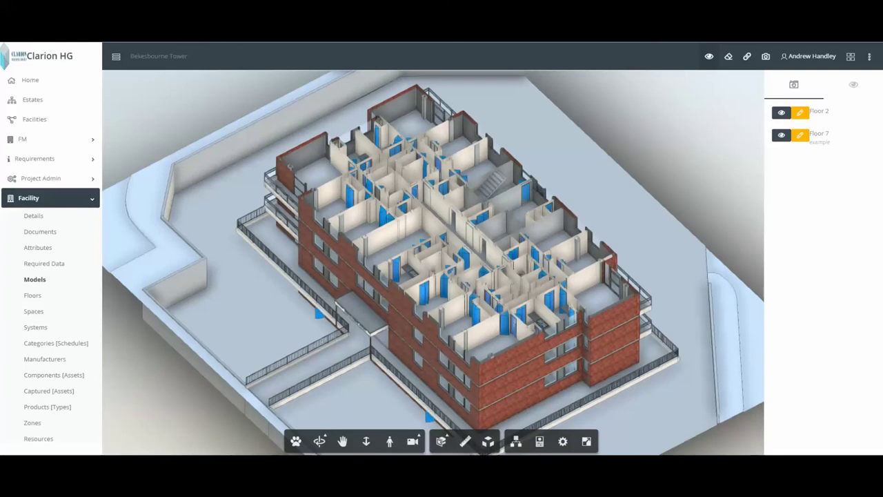
click(466, 256)
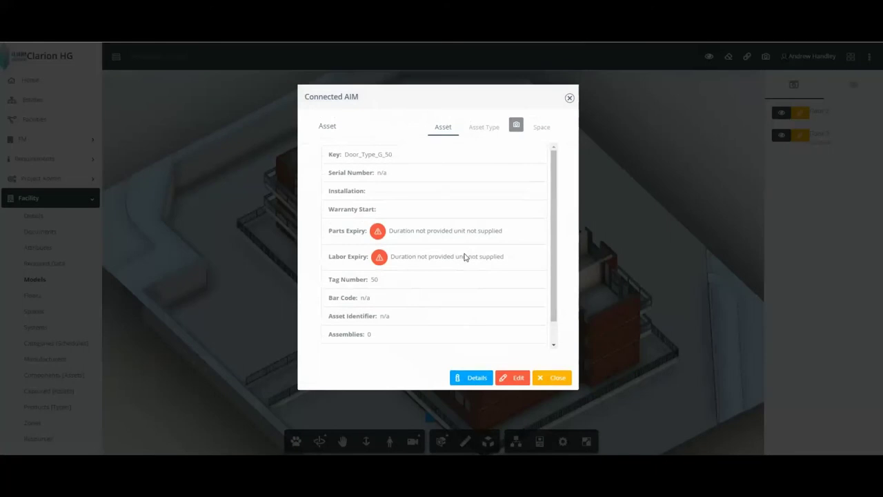
click(487, 133)
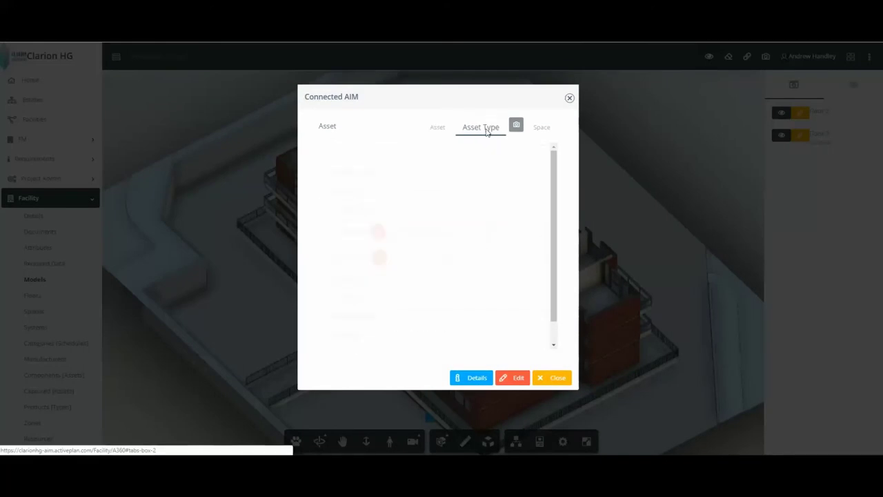
scroll(471, 289, down, 3)
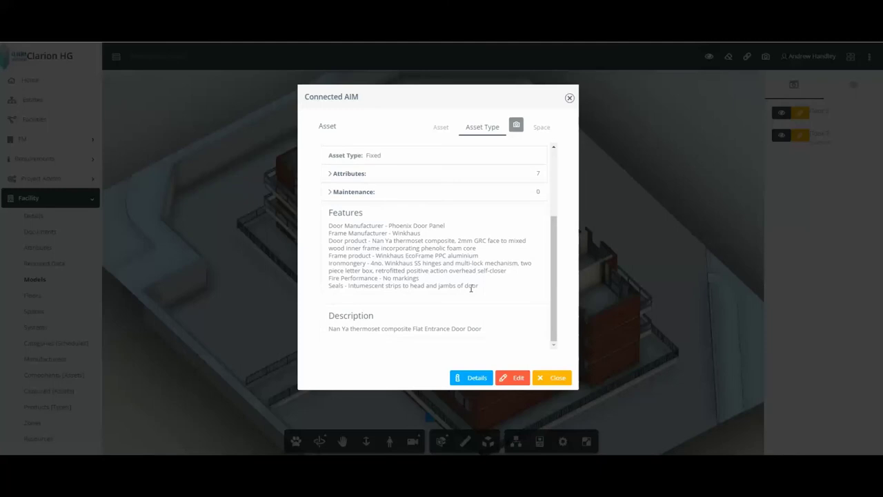
scroll(471, 289, up, 2)
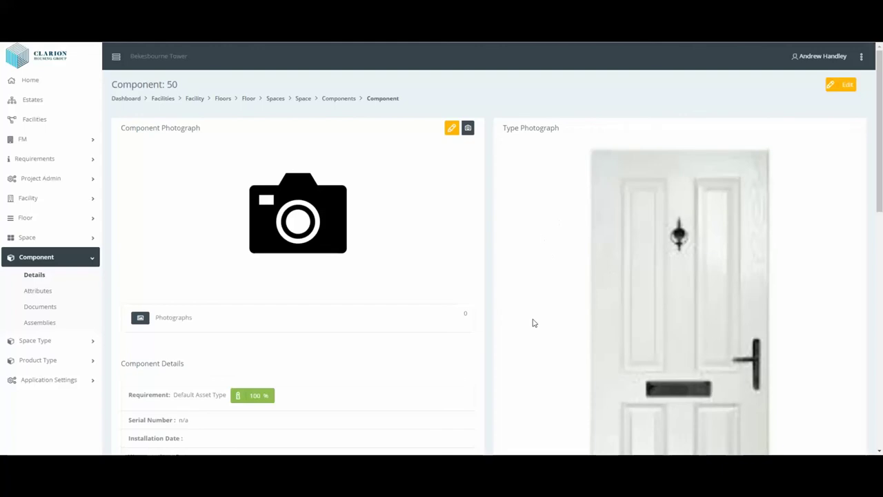
Review the door's full component page, including its component details, type photograph and product type data.
scroll(532, 334, down, 3)
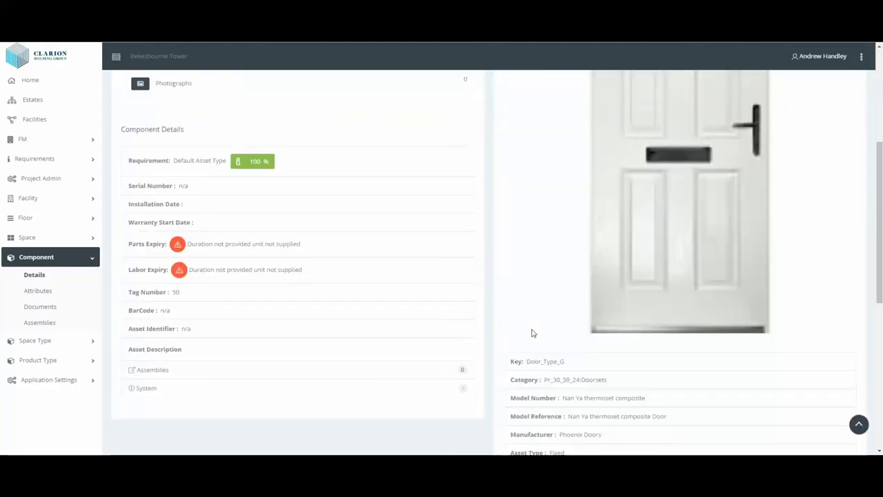
scroll(532, 333, down, 1)
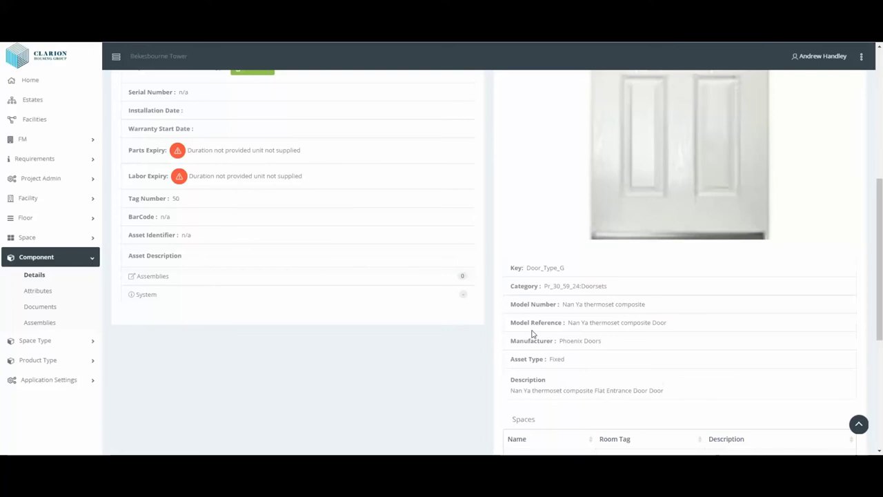
scroll(532, 333, up, 3)
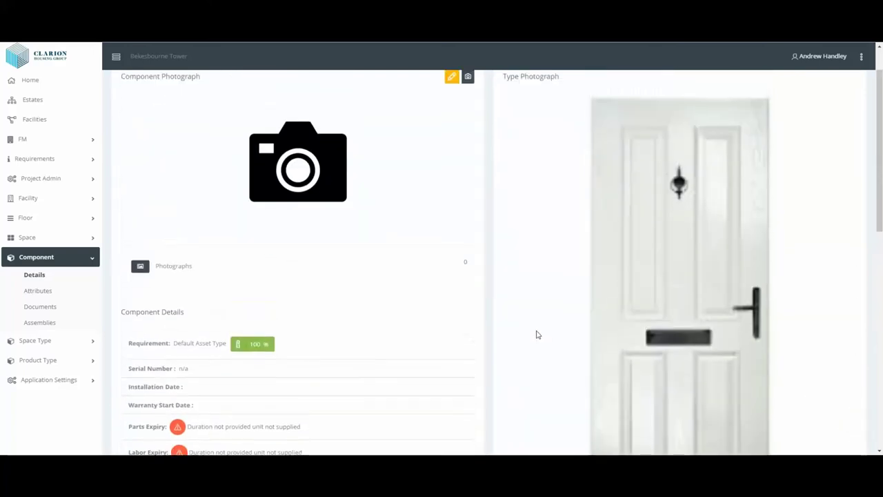
scroll(538, 334, up, 1)
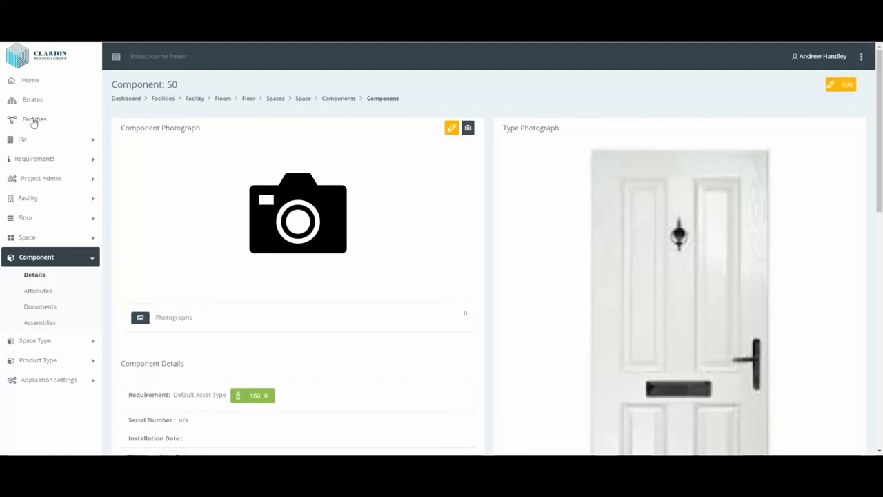
Go to the facility's floors and open the layout plan of Level 2.
click(27, 199)
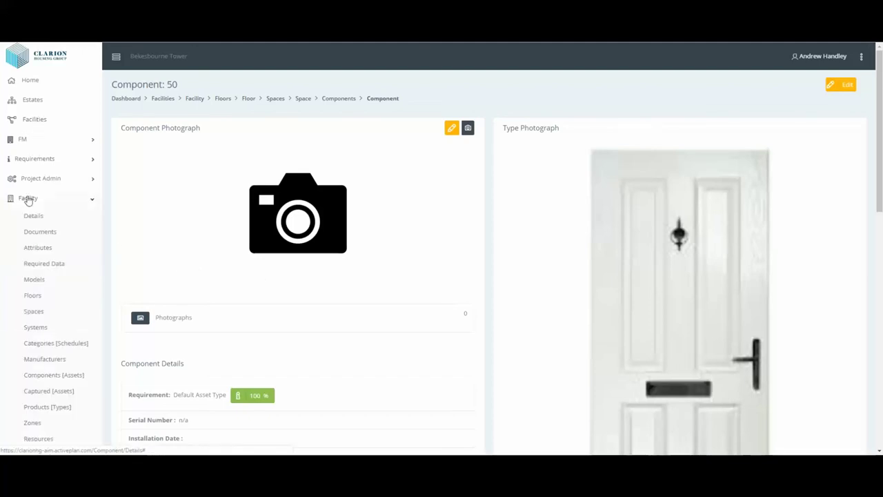
click(33, 298)
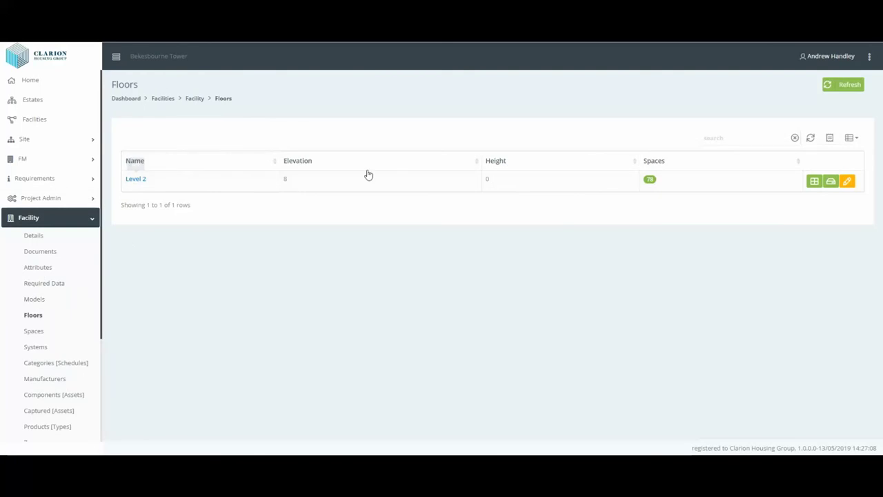
click(815, 182)
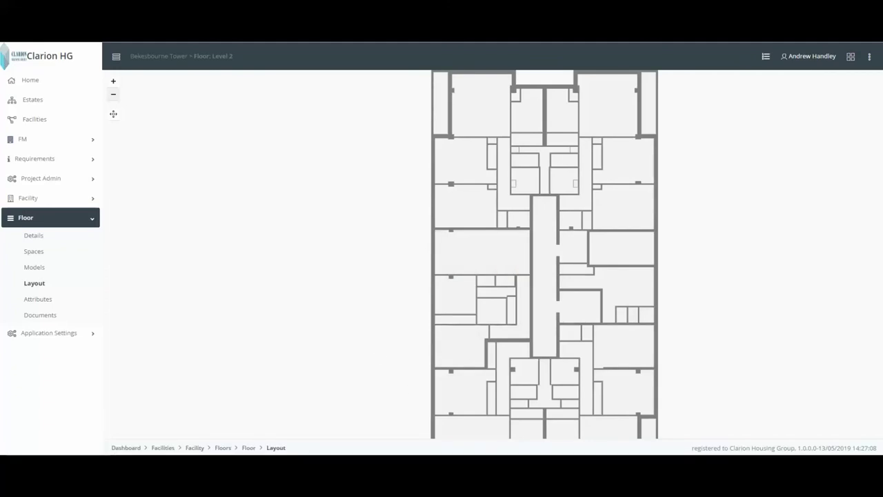
Open the Dry Riser space from the Level 2 layout and review its space details and key plan.
click(622, 315)
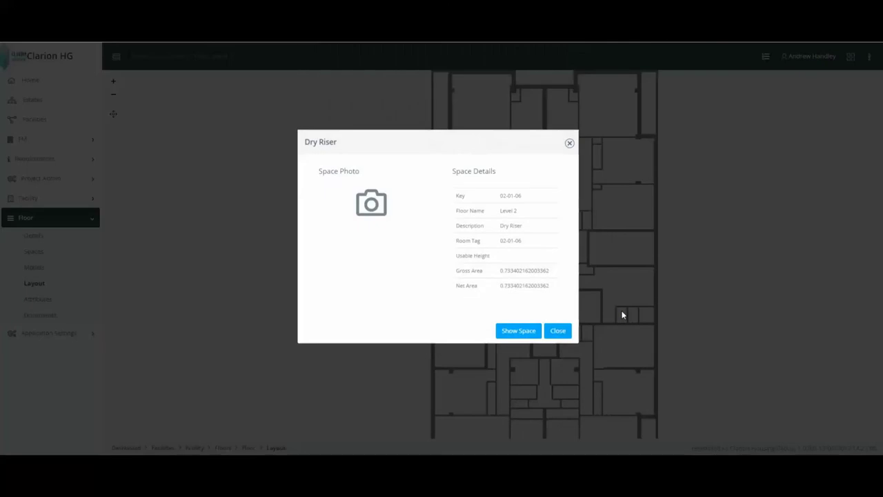
click(511, 332)
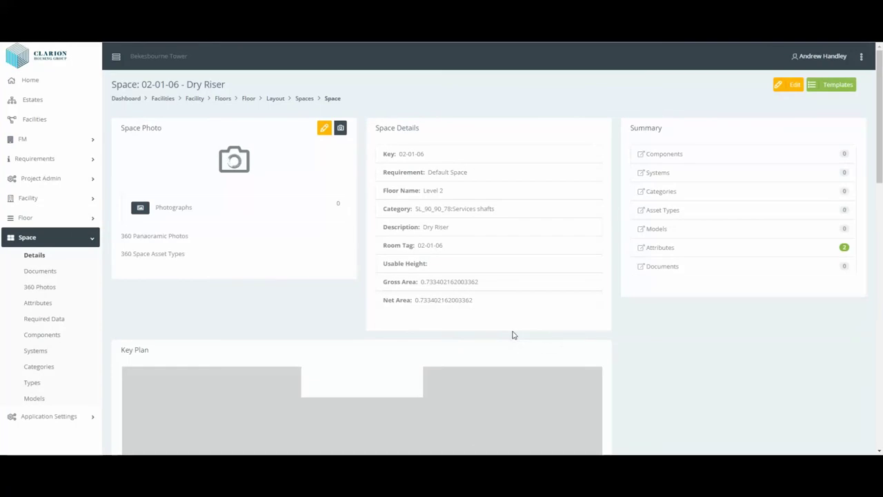
scroll(593, 355, down, 4)
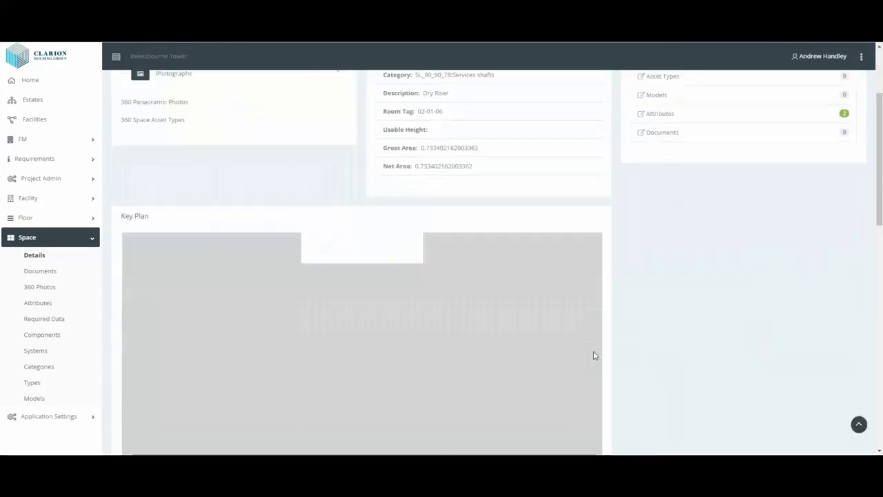
scroll(596, 357, up, 3)
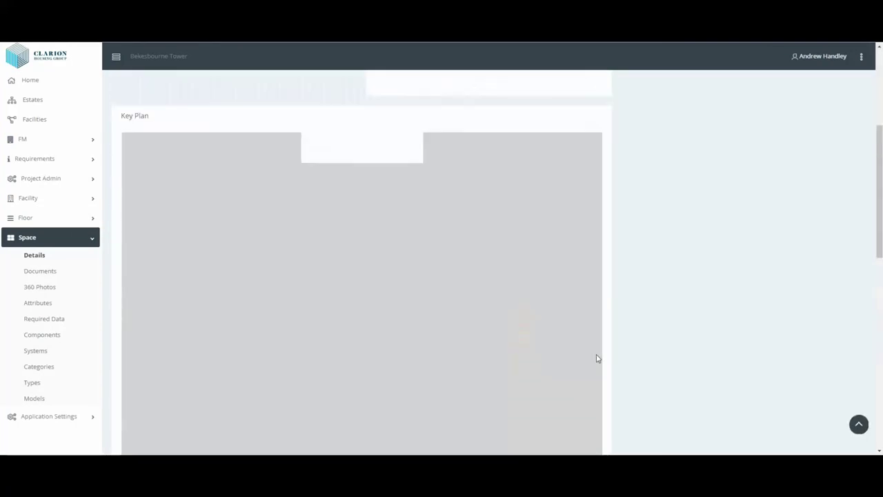
List the spaces on the Level 2 floor and search for room tag 02-02-02.
click(25, 217)
click(34, 251)
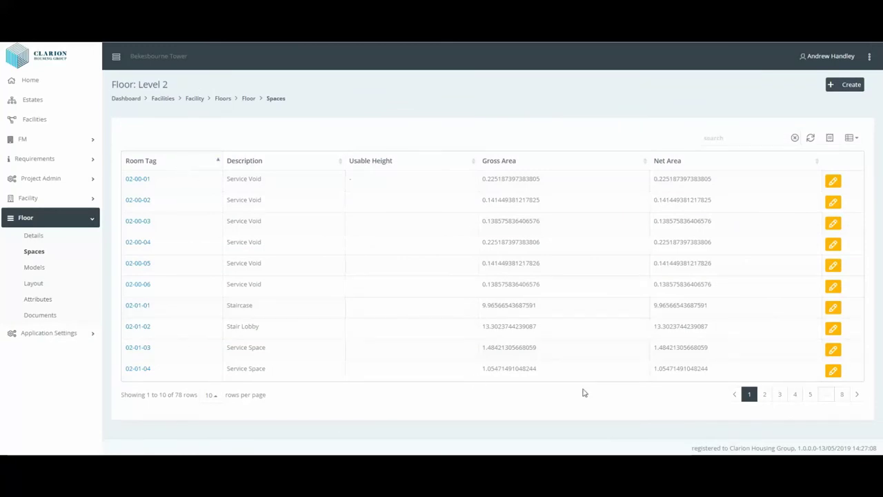
click(732, 141)
text(20)
key(BackSpace)
key(BackSpace)
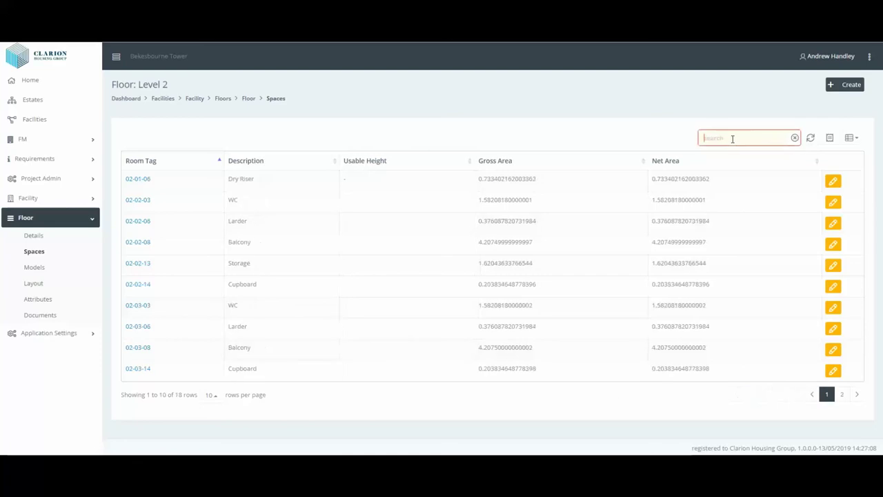
text(02-0)
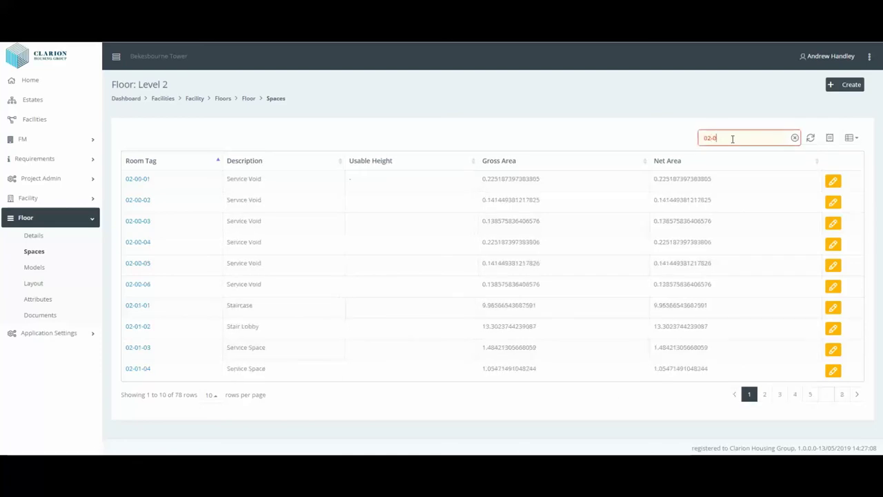
text(2-02)
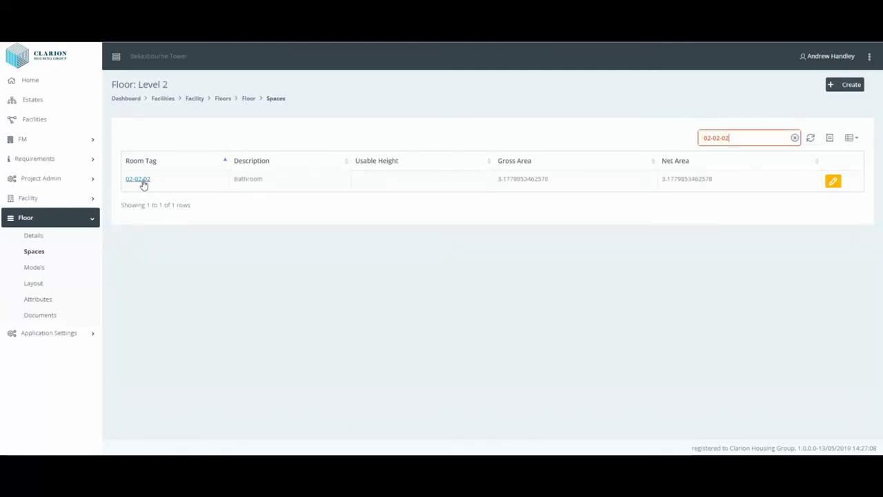
Open the Bathroom space 02-02-02 and launch its 360 space asset types photo 02-02-02-SAM_100_0055.
click(143, 183)
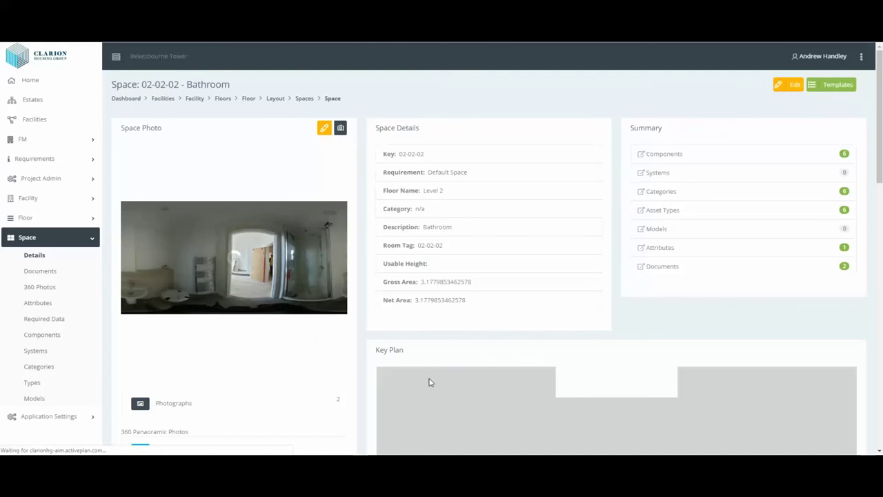
scroll(412, 366, down, 2)
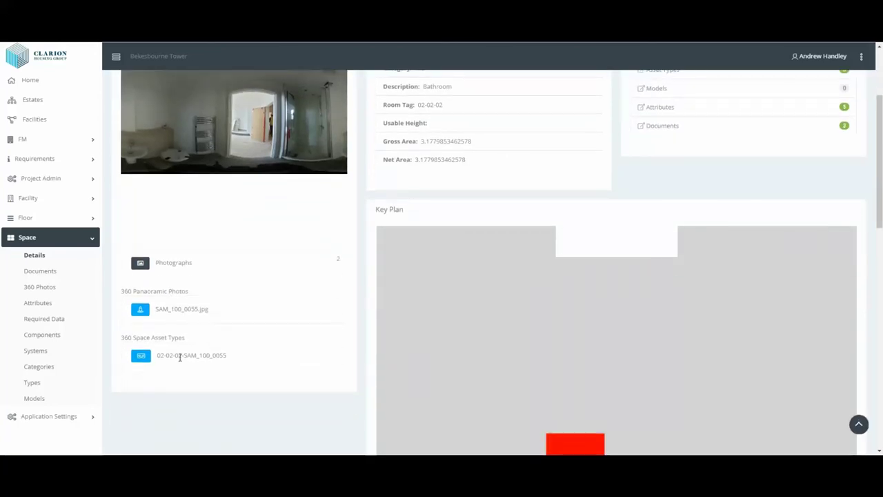
click(142, 357)
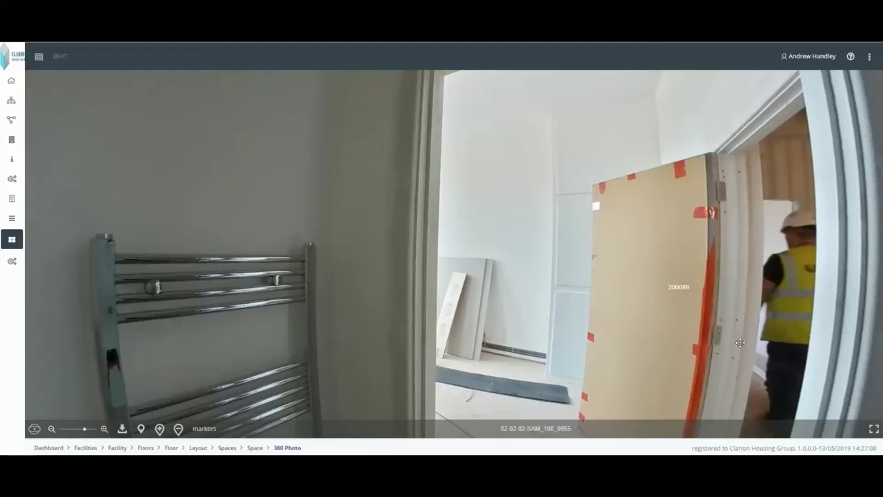
Look around the bathroom's 360 photo from the doorway past the shower to the basin and select the SOL003 tap marker.
drag(740, 343, 497, 304)
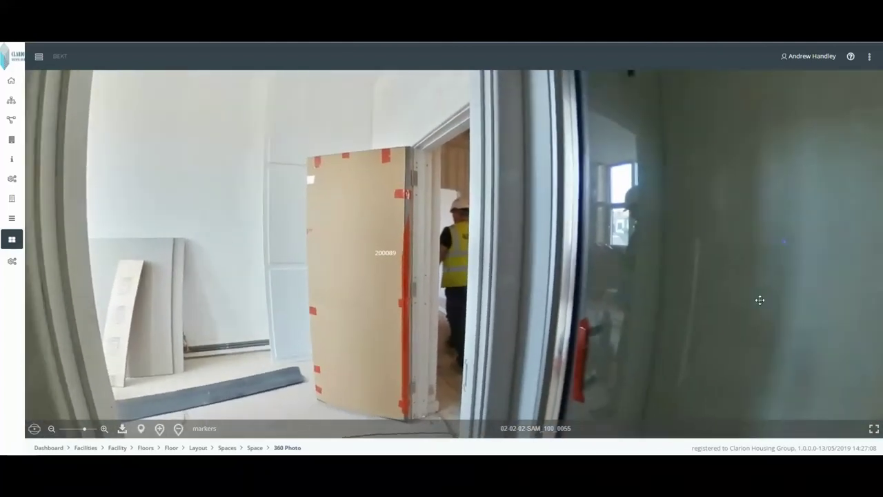
drag(759, 299, 365, 125)
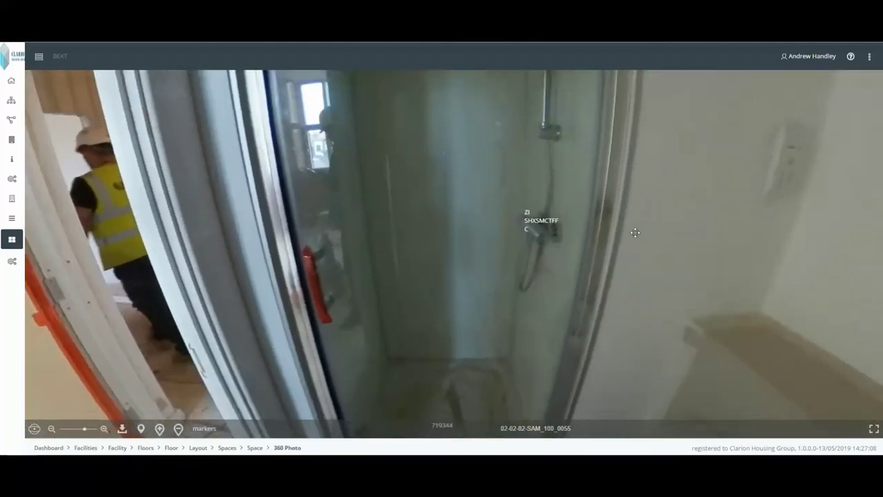
mouse_move(635, 230)
mouse_down()
mouse_move(395, 106)
mouse_move(209, 142)
mouse_move(228, 117)
mouse_move(394, 69)
mouse_move(467, 121)
mouse_move(473, 146)
mouse_up()
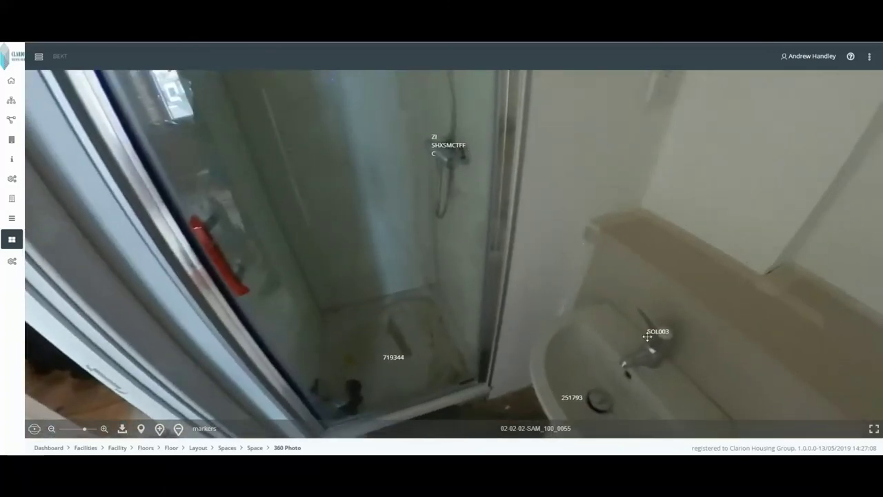
click(659, 335)
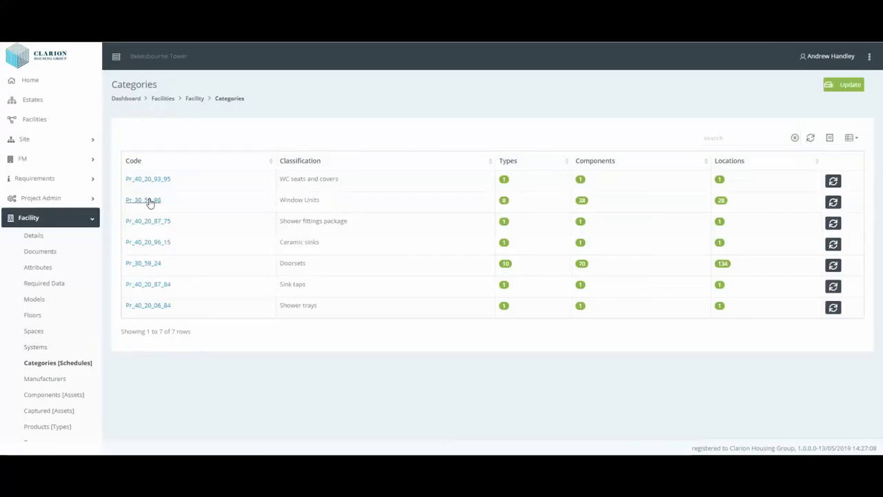
List the product types in the facility's Window Units category and review the details of Window_Type_C.
click(504, 203)
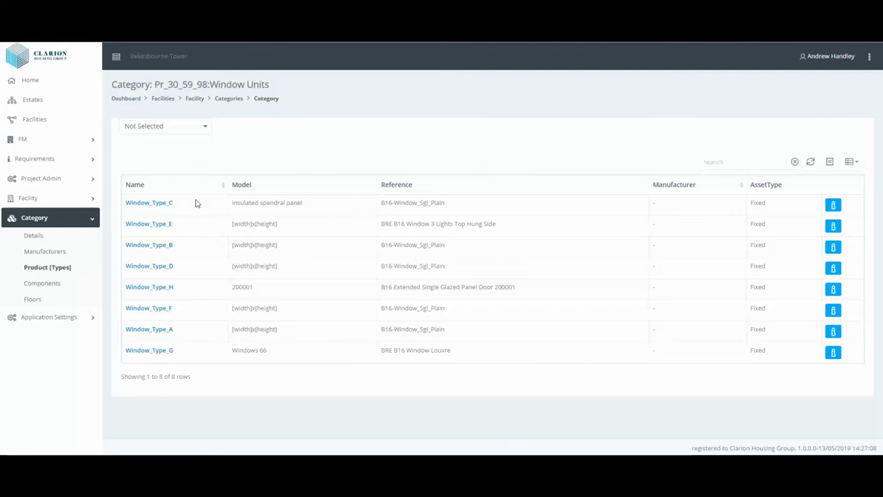
click(833, 205)
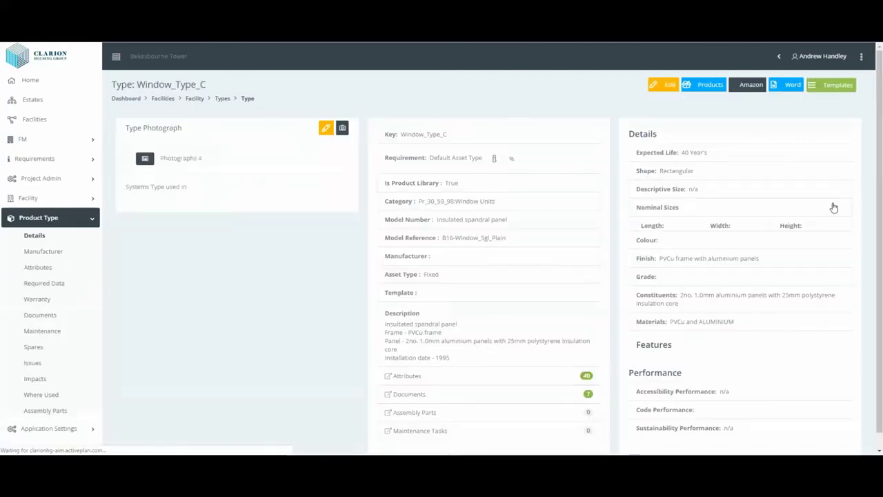
scroll(454, 298, down, 1)
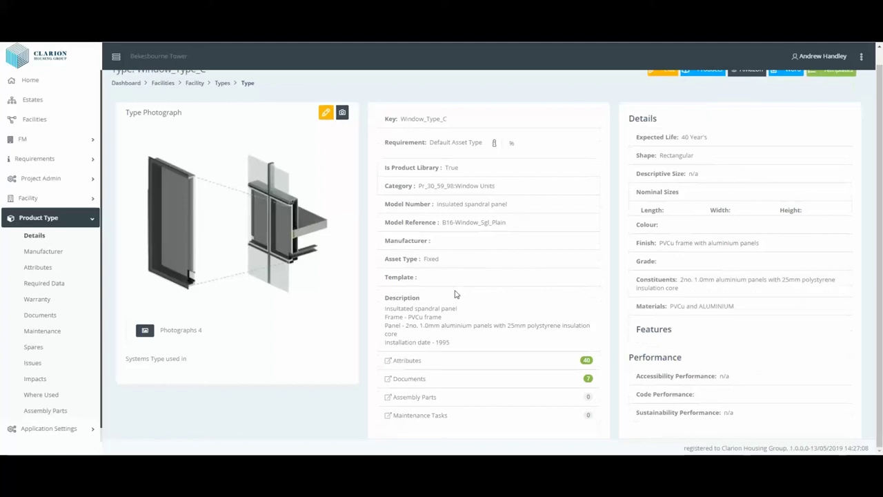
scroll(454, 298, up, 1)
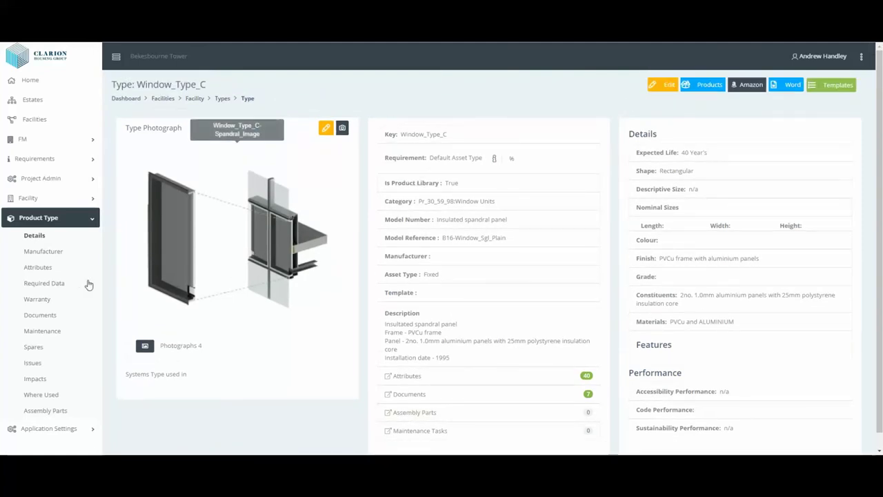
Return to the facility's category schedules and list the product types classified as Doorsets.
click(26, 196)
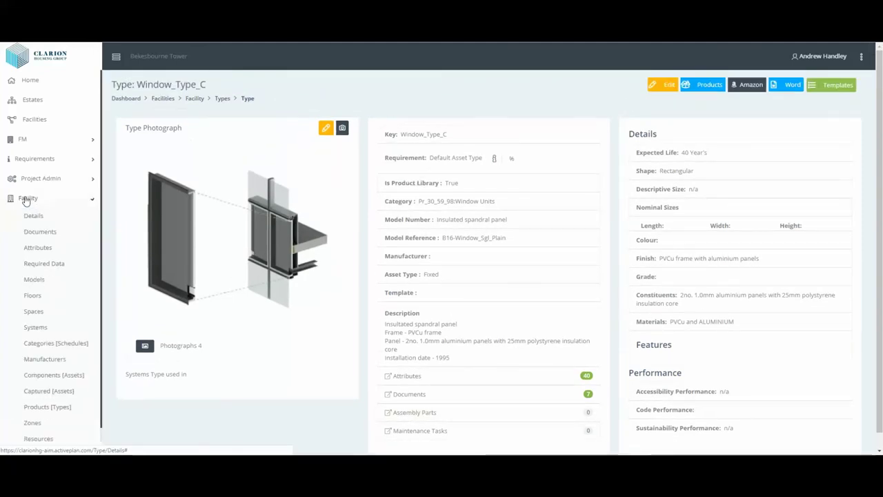
click(62, 349)
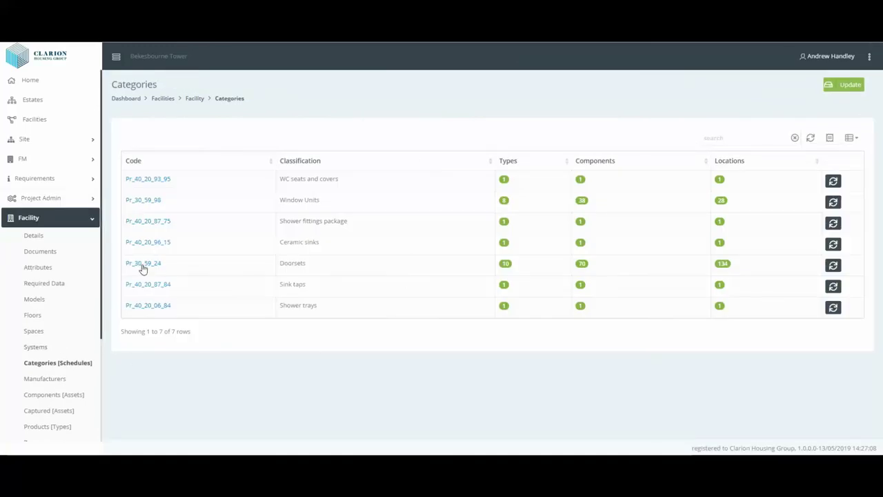
click(505, 265)
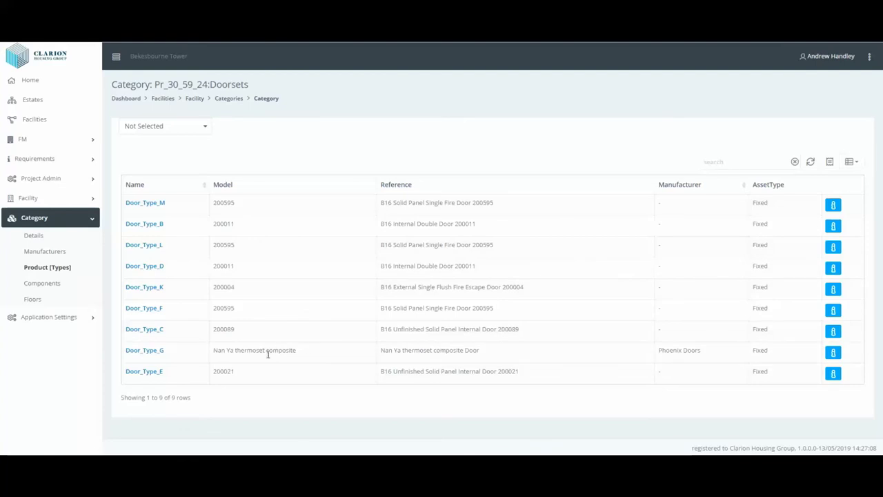
Review the product details of Door_Type_G and read the Winkhaus Ecoframe brochure attached to its documents.
click(158, 352)
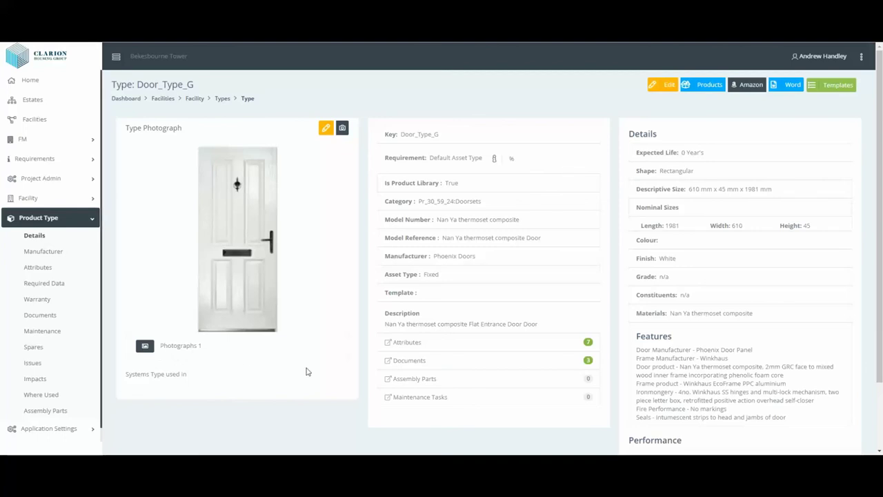
scroll(604, 308, down, 3)
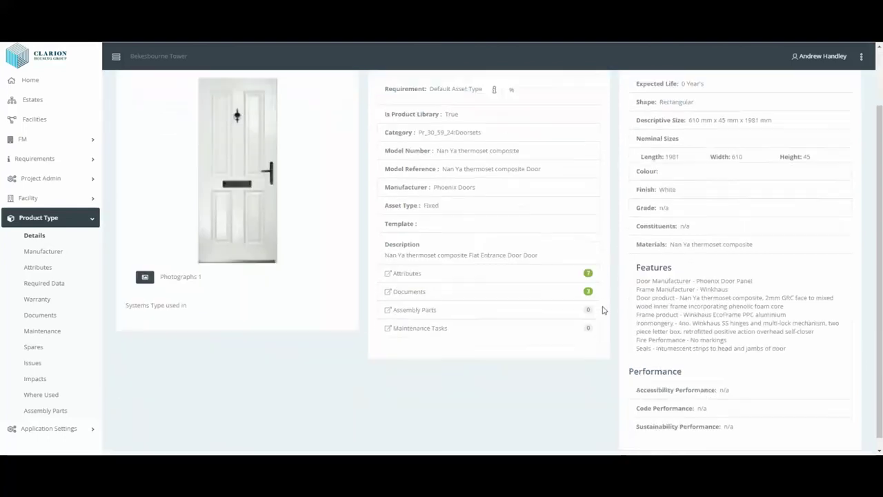
scroll(603, 308, up, 3)
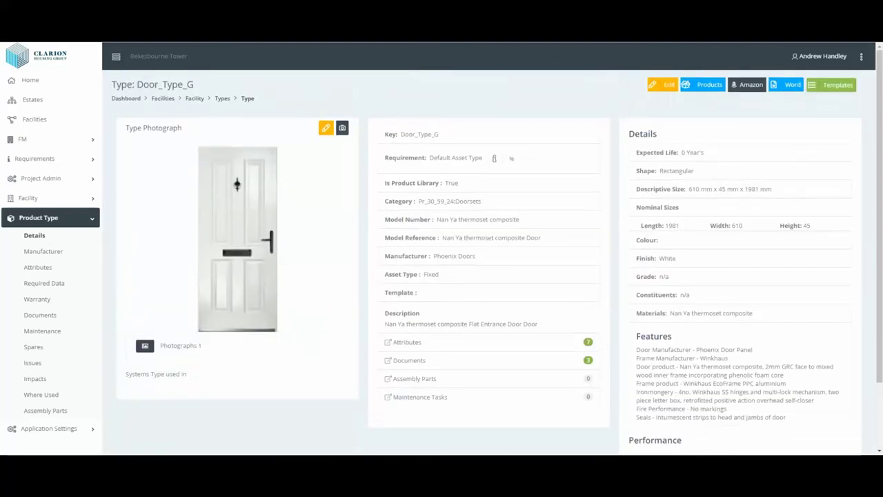
click(408, 363)
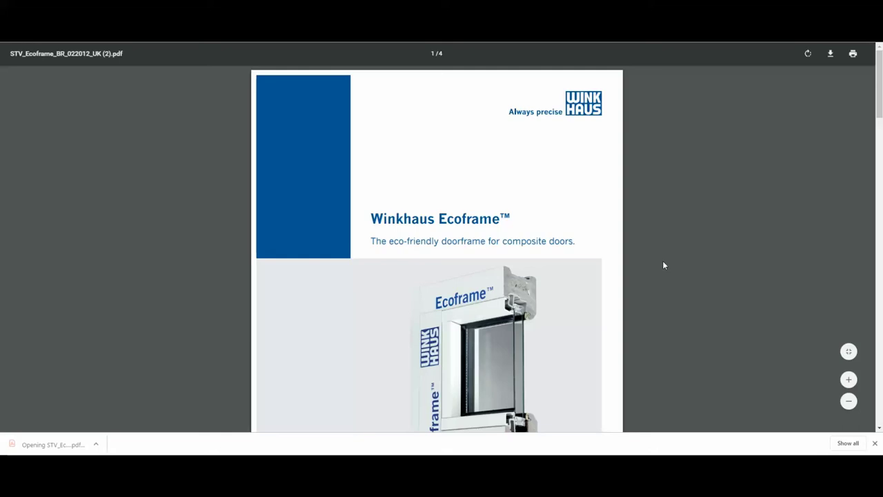
scroll(662, 260, down, 7)
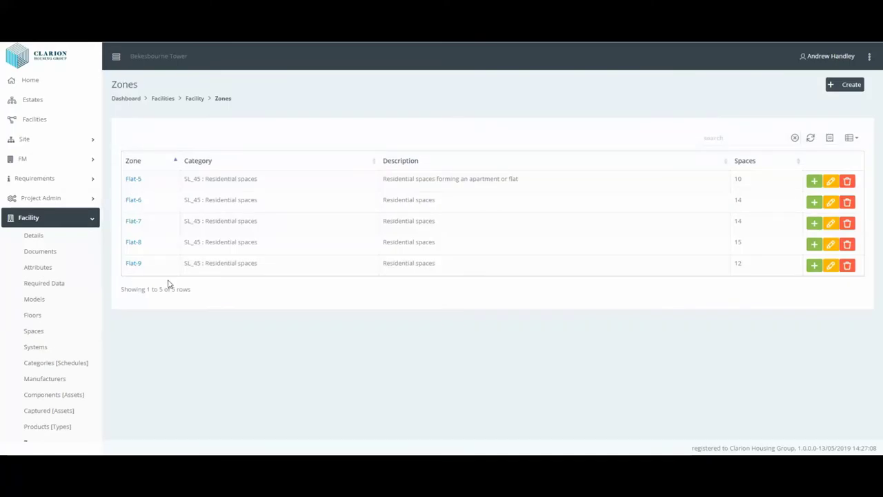
Open the Flat-5 zone from the facility's zones and display its spaces on the Level 2 layout plan.
click(134, 179)
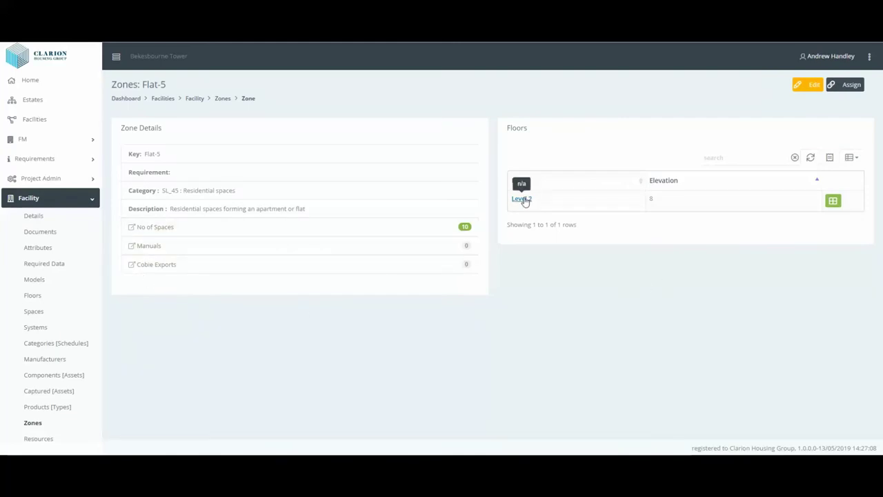
click(833, 201)
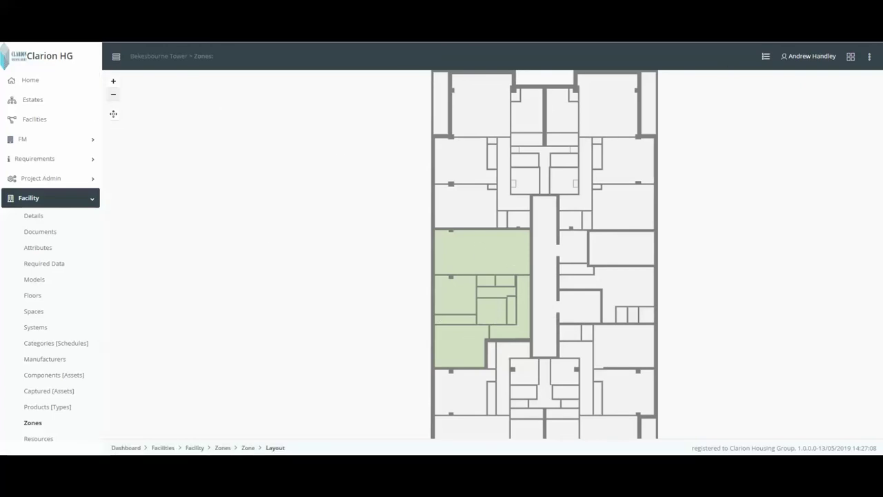
scroll(57, 376, down, 2)
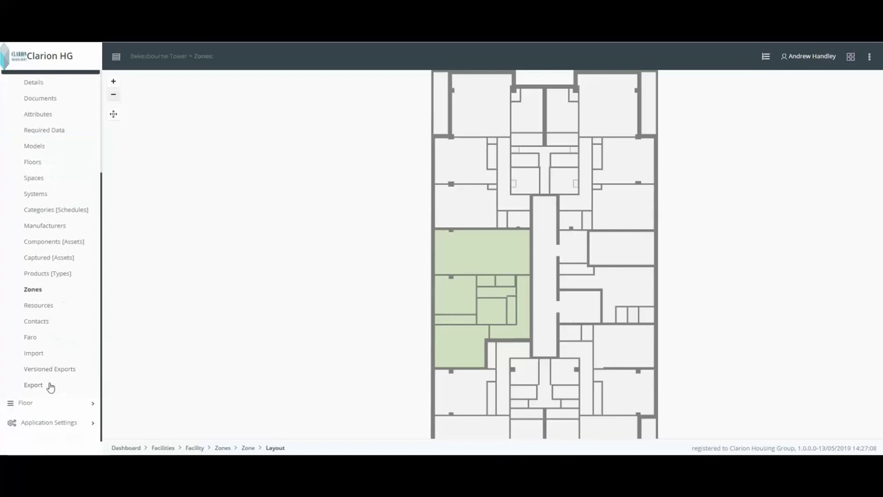